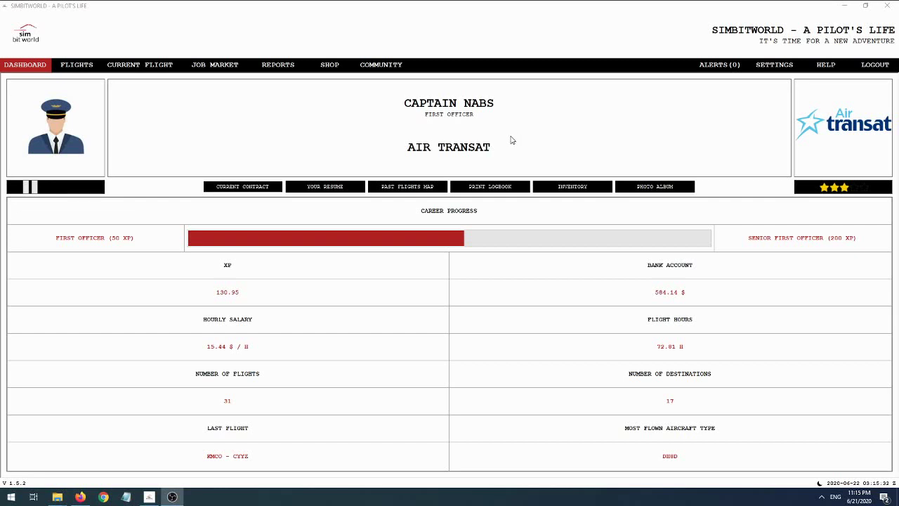
# - Go to the Job Market page to see the active airlines and job offers
pyautogui.click(212, 66)
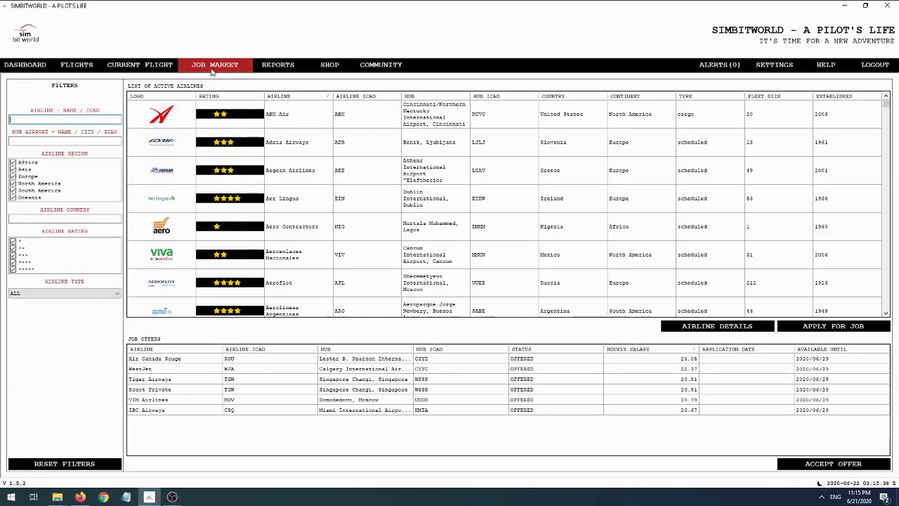
# - Select Air Transat in the active airlines list and request its airline details
pyautogui.scroll(-10, 300, 168)
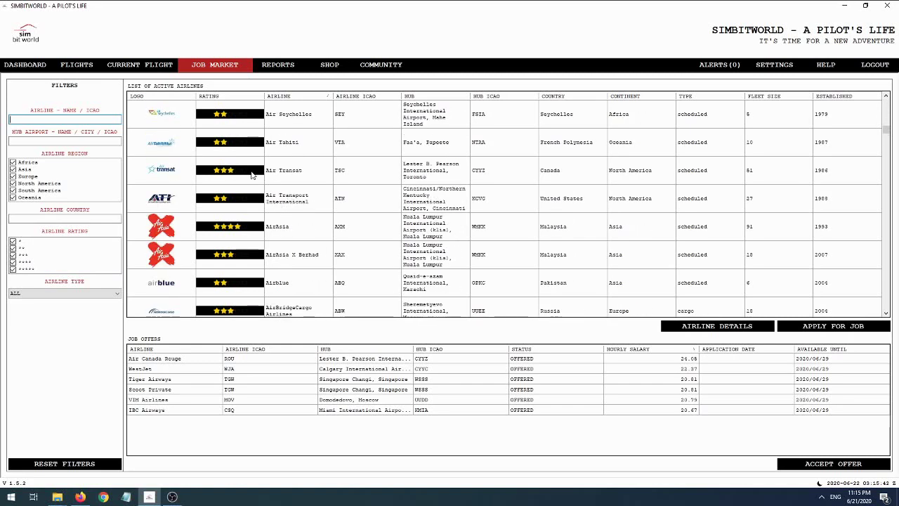
pyautogui.click(302, 175)
pyautogui.click(702, 333)
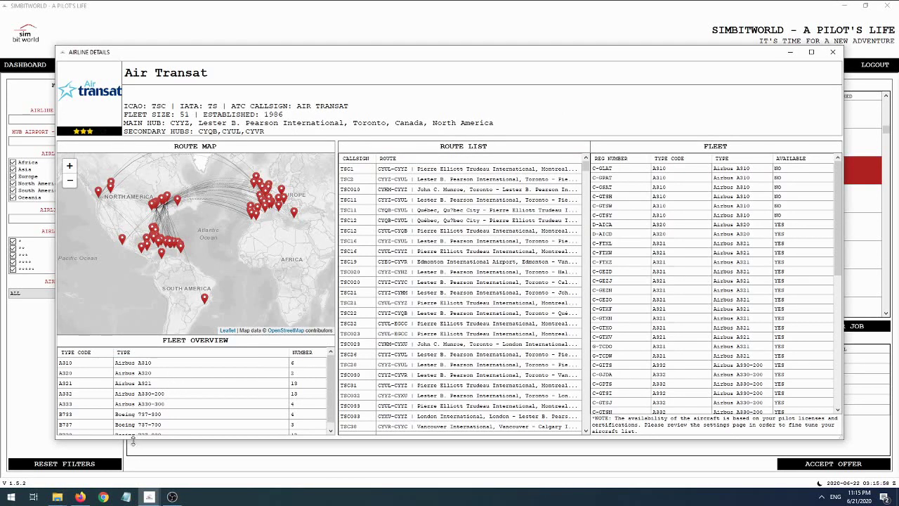
# - Browse Air Transat's fleet lists and pan the route map to show SKCG Cartagena
pyautogui.scroll(-1, 256, 399)
pyautogui.scroll(1, 196, 403)
pyautogui.scroll(-8, 692, 267)
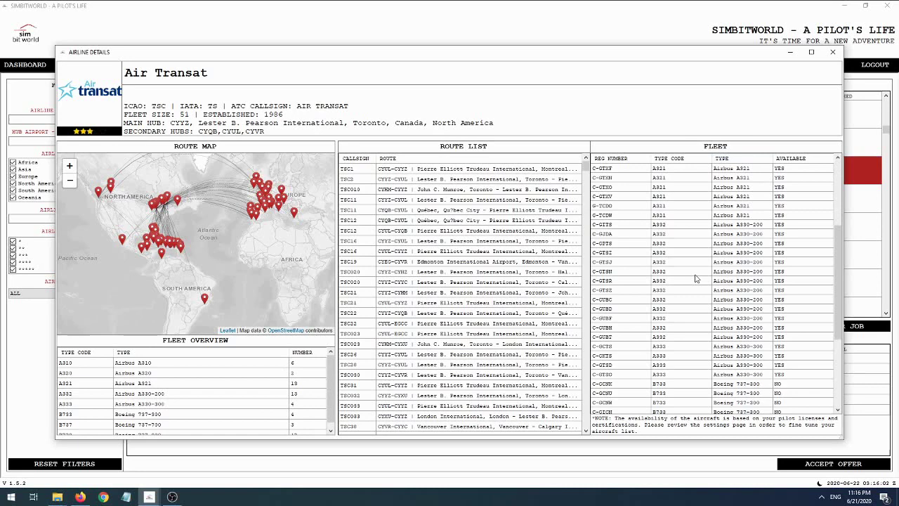
pyautogui.scroll(8, 671, 292)
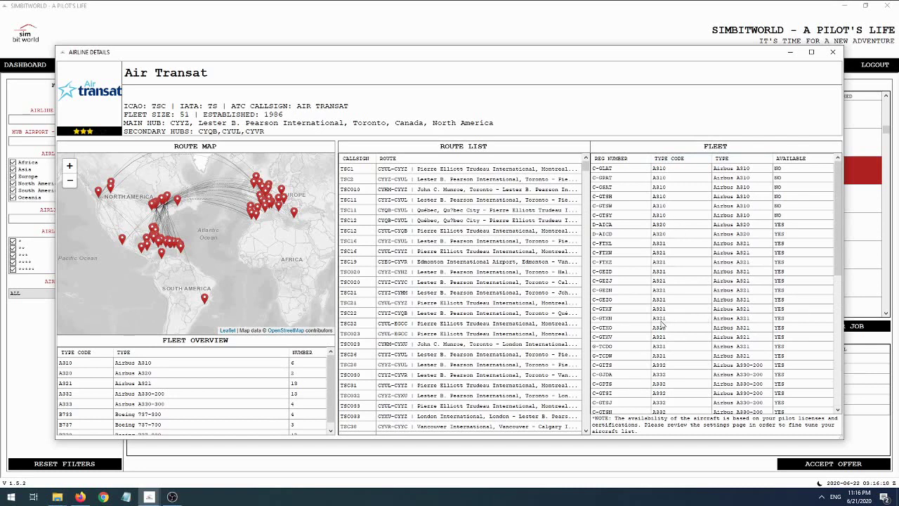
pyautogui.scroll(-2, 647, 318)
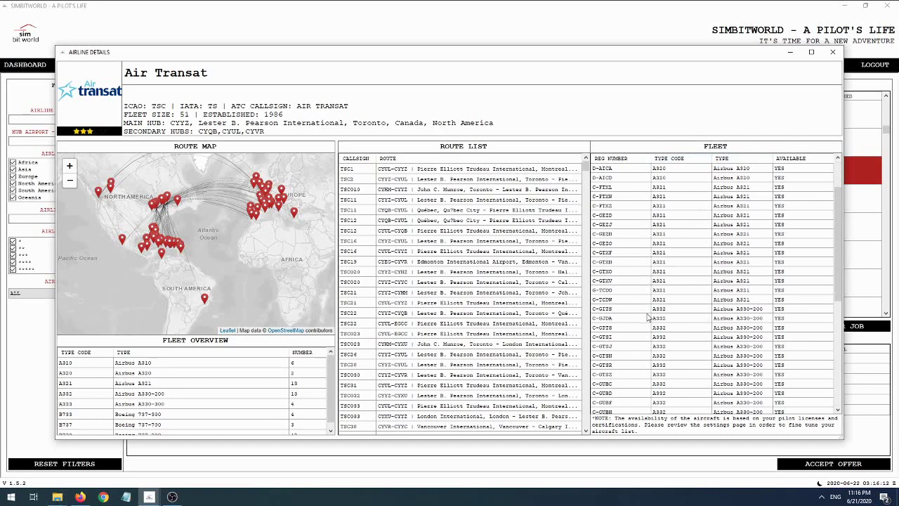
pyautogui.scroll(-7, 648, 318)
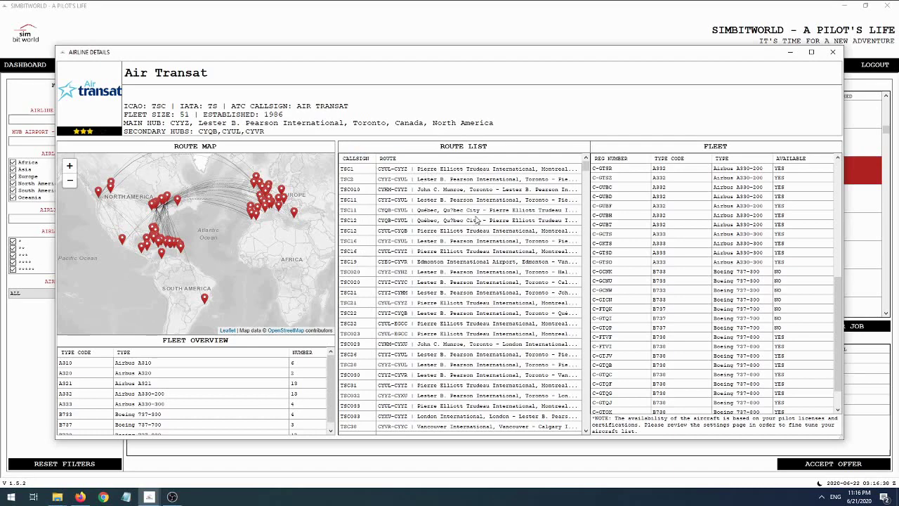
pyautogui.moveTo(586, 170); pyautogui.dragTo(576, 144)
pyautogui.moveTo(587, 169)
pyautogui.mouseDown()
pyautogui.moveTo(582, 381)
pyautogui.moveTo(583, 162)
pyautogui.mouseUp()
pyautogui.click(161, 252)
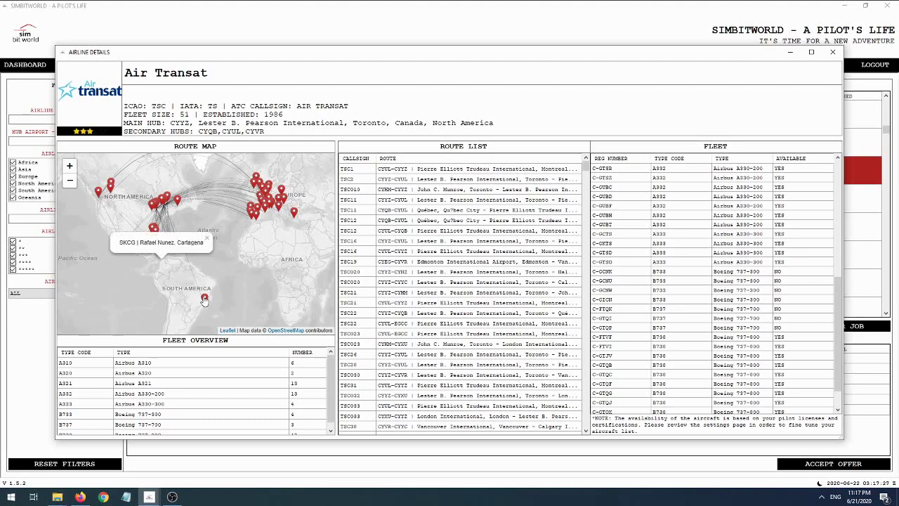
pyautogui.click(209, 240)
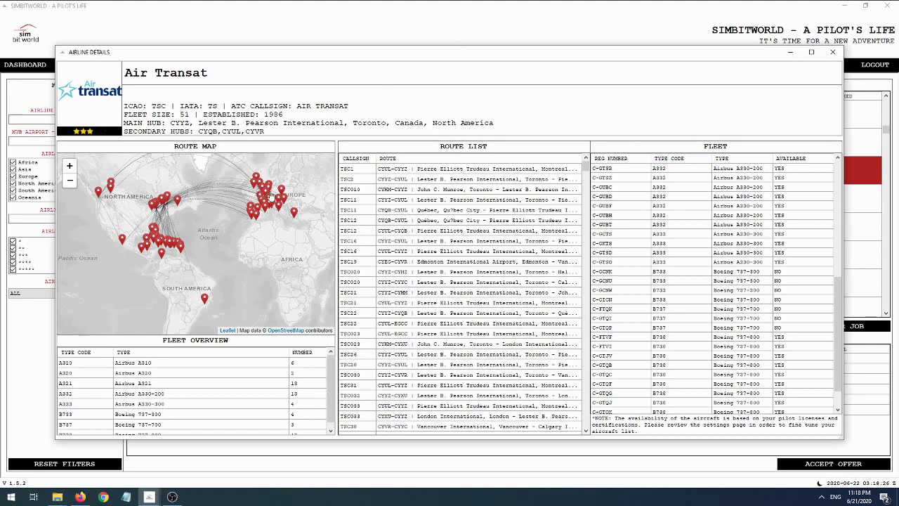
# - Close the Air Transat details window and switch to the Flights page
pyautogui.click(832, 54)
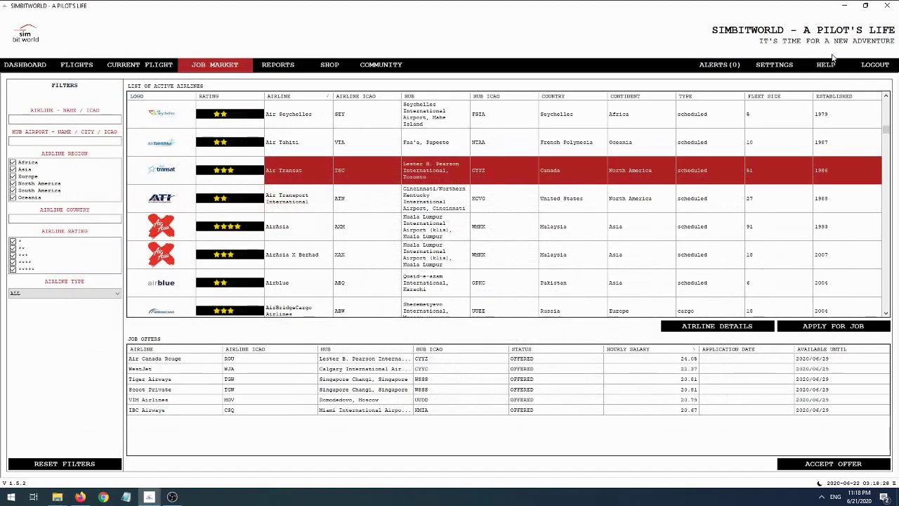
pyautogui.click(75, 65)
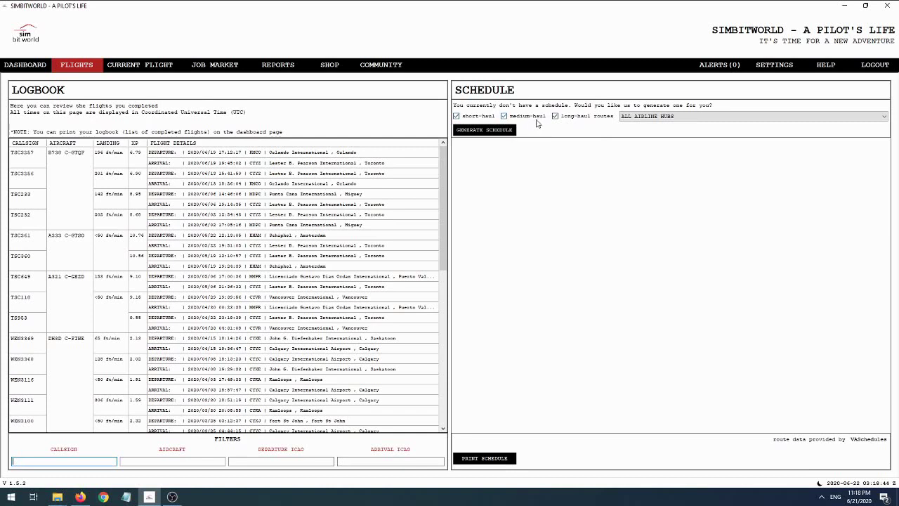
# - Keep short-, medium- and long-haul routes included and bring up the schedule's hub list
pyautogui.click(504, 116)
pyautogui.click(504, 117)
pyautogui.click(649, 118)
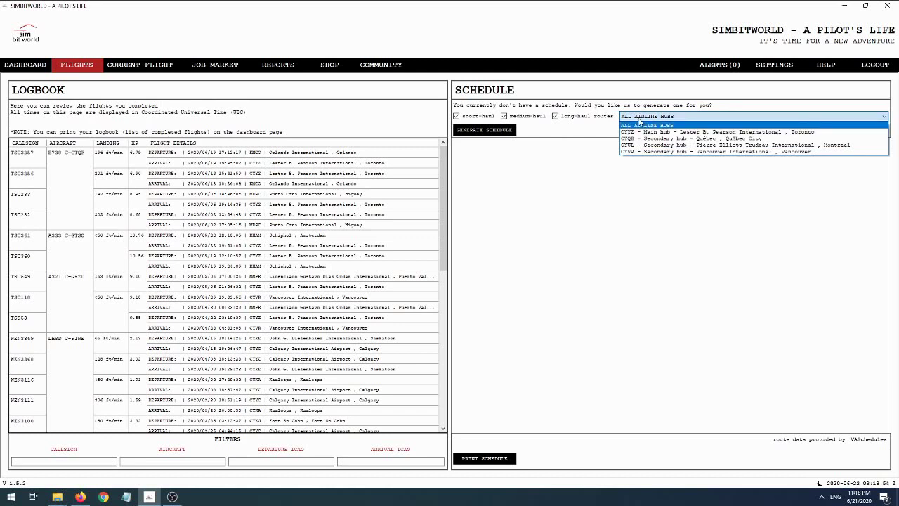
pyautogui.click(639, 120)
pyautogui.click(653, 117)
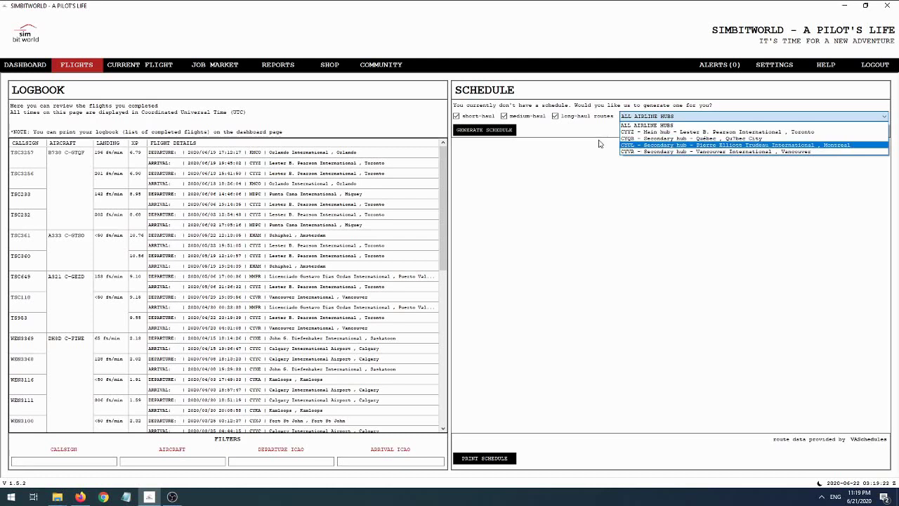
pyautogui.click(588, 60)
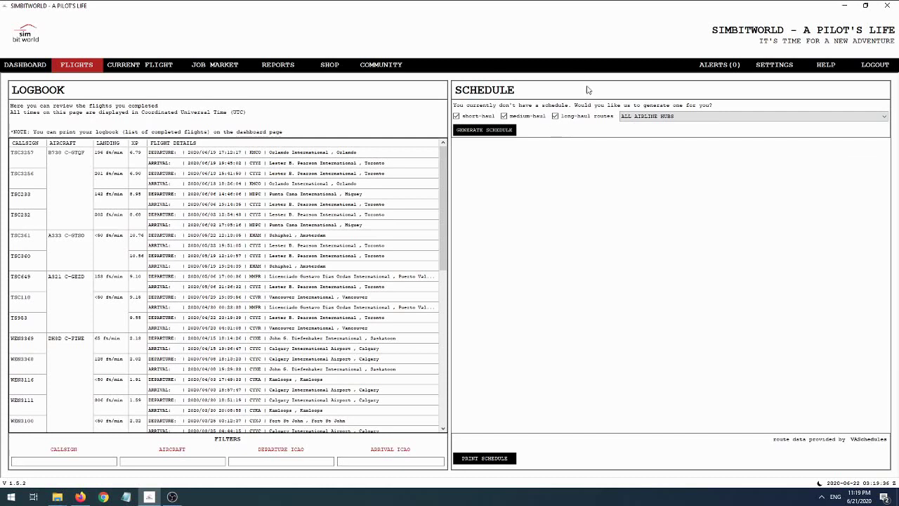
pyautogui.click(633, 118)
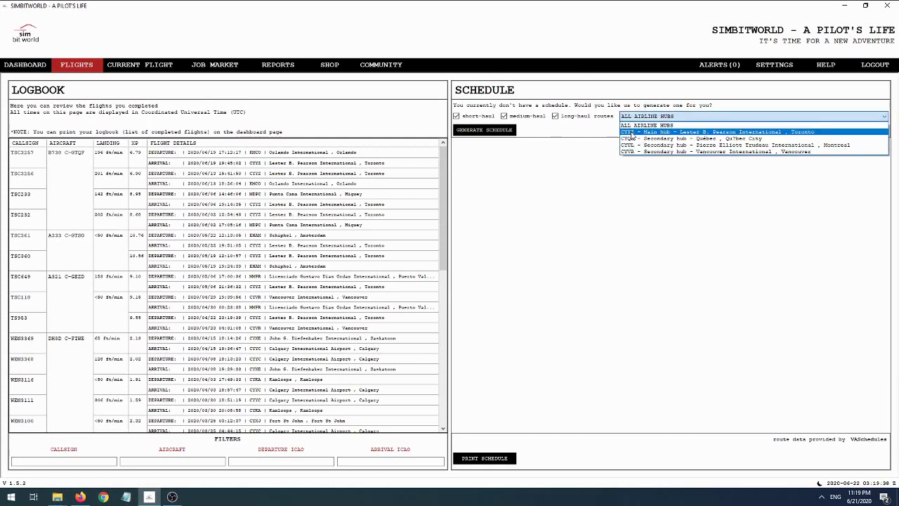
# - Generate a schedule from main hub CYYZ Toronto Pearson, with flights to Santa Clara, Québec and Montreal
pyautogui.click(631, 133)
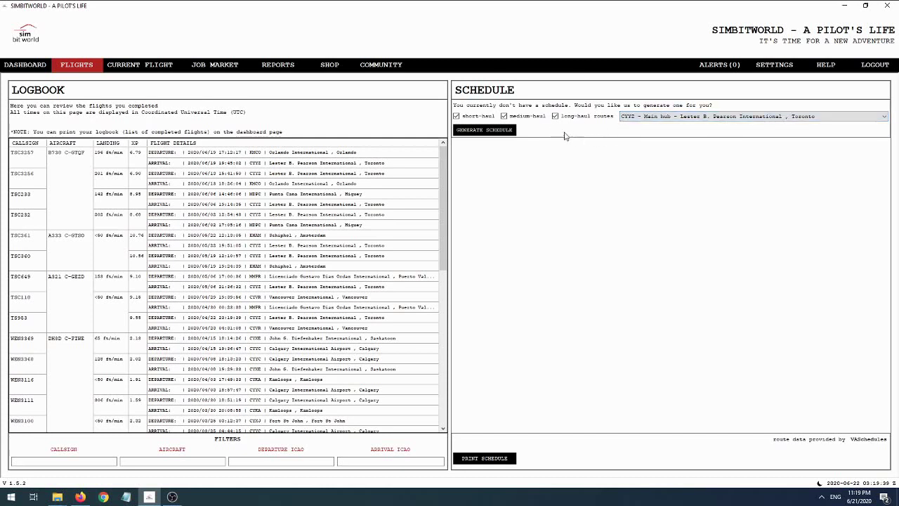
pyautogui.click(493, 133)
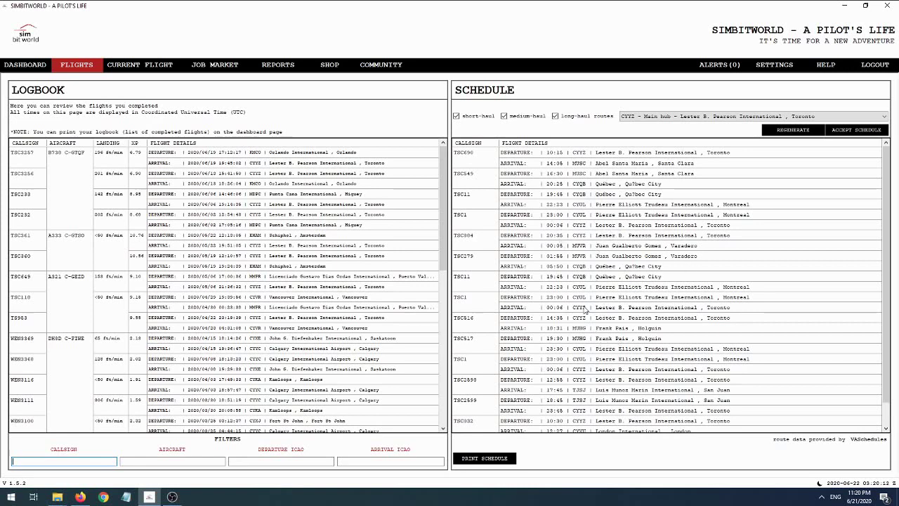
pyautogui.scroll(-1, 627, 371)
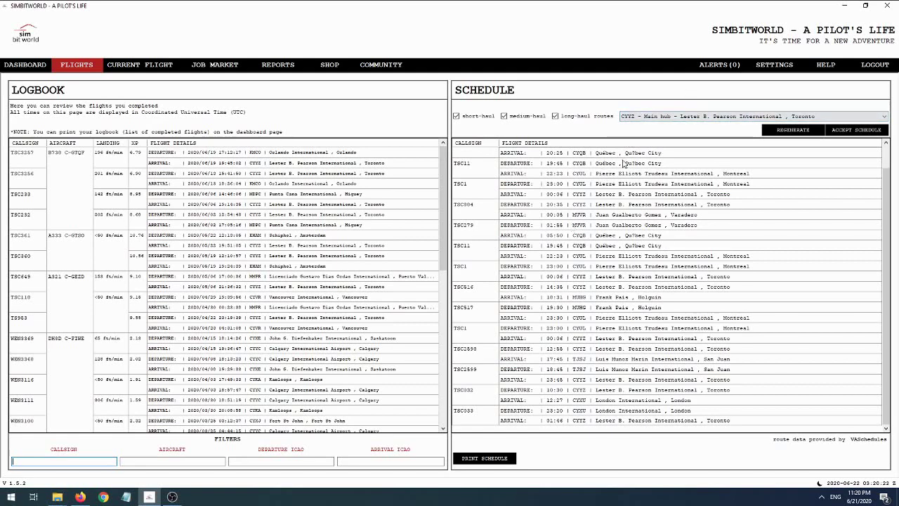
pyautogui.click(634, 117)
pyautogui.click(634, 115)
pyautogui.scroll(2, 609, 227)
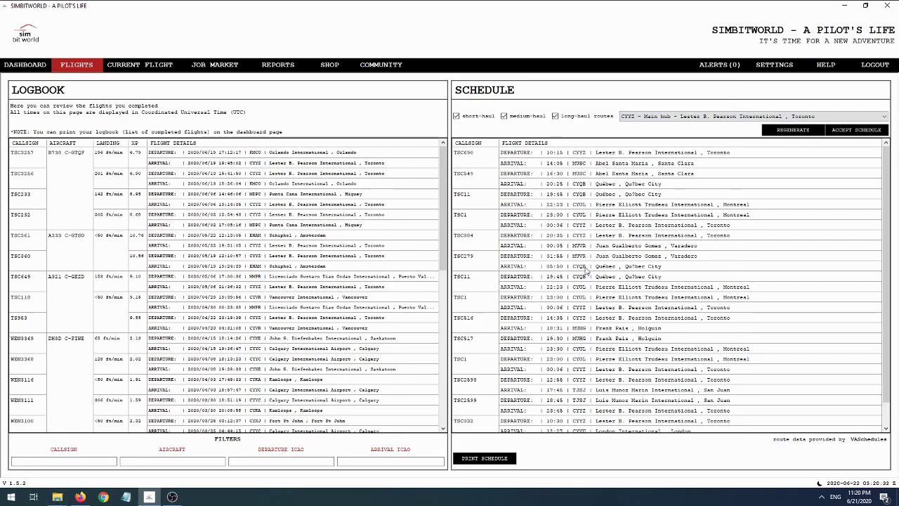
# - Switch the hub choice to ALL AIRLINE HUBS and regenerate the schedule
pyautogui.click(644, 117)
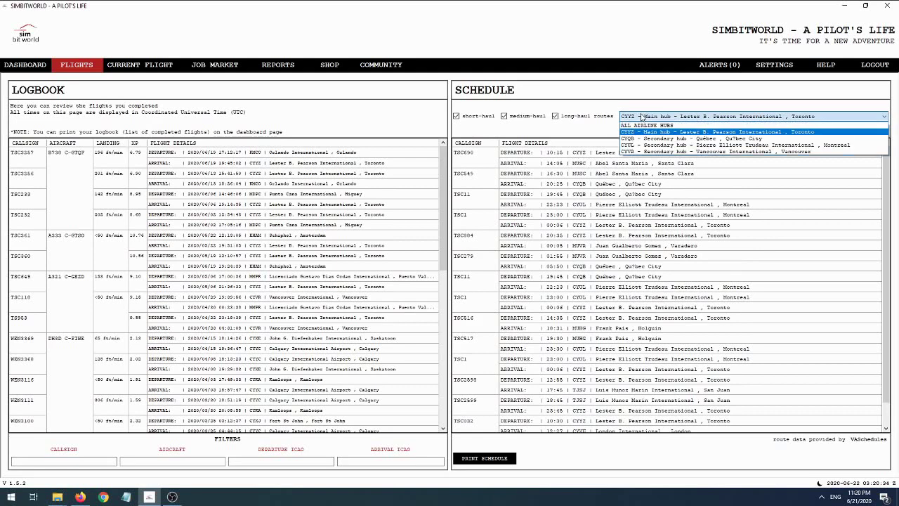
pyautogui.click(658, 122)
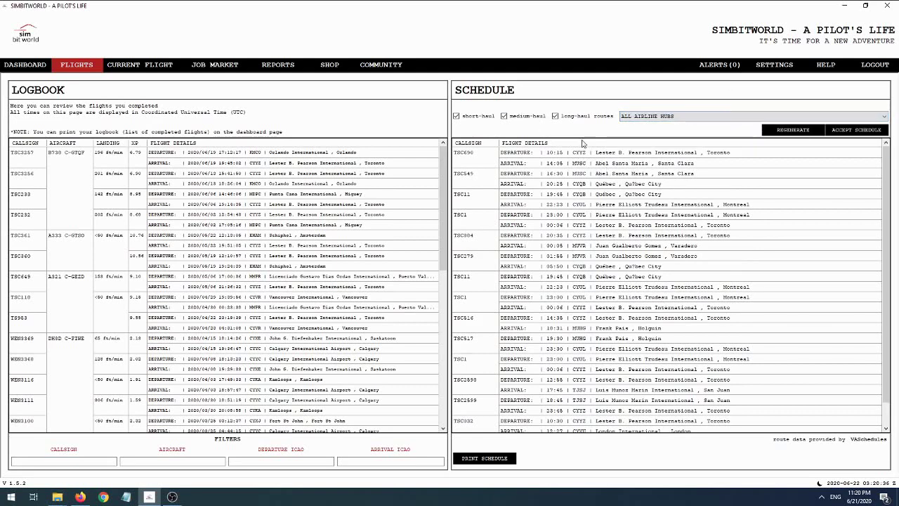
pyautogui.click(781, 132)
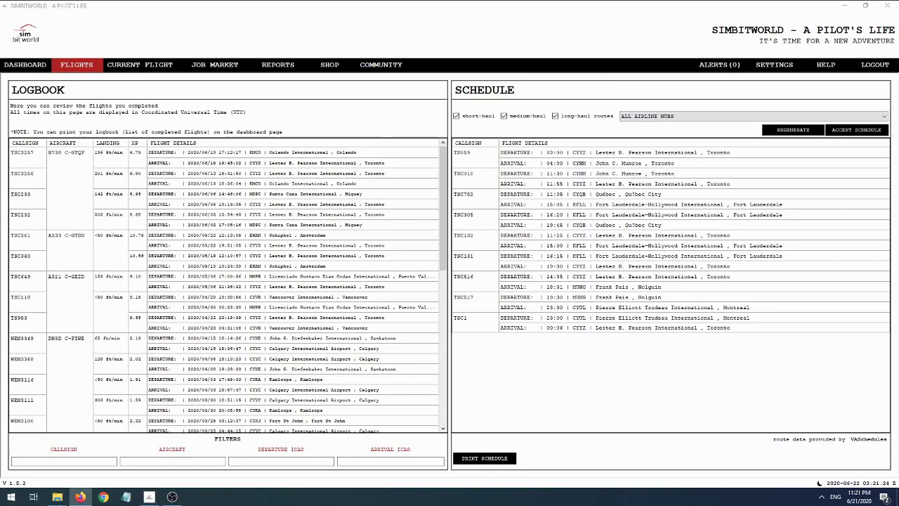
pyautogui.moveTo(141, 10); pyautogui.dragTo(394, 104)
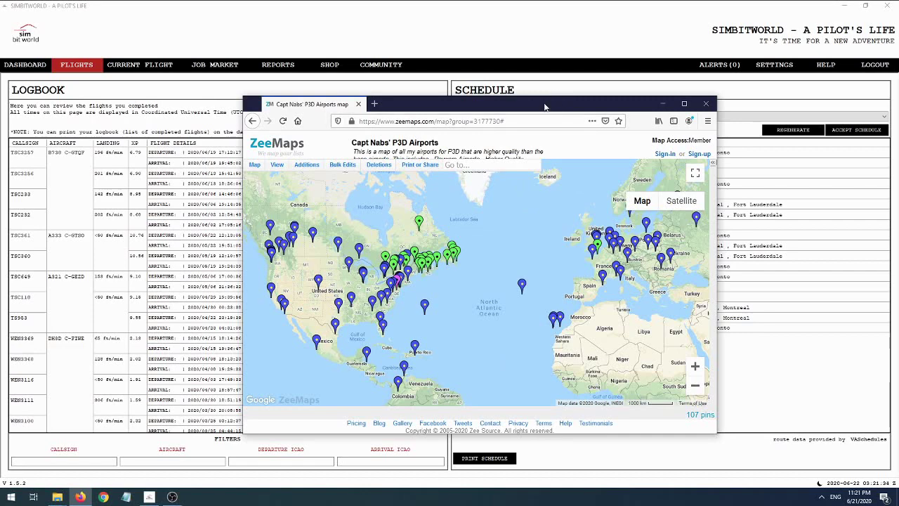
pyautogui.moveTo(544, 107); pyautogui.dragTo(0, 101)
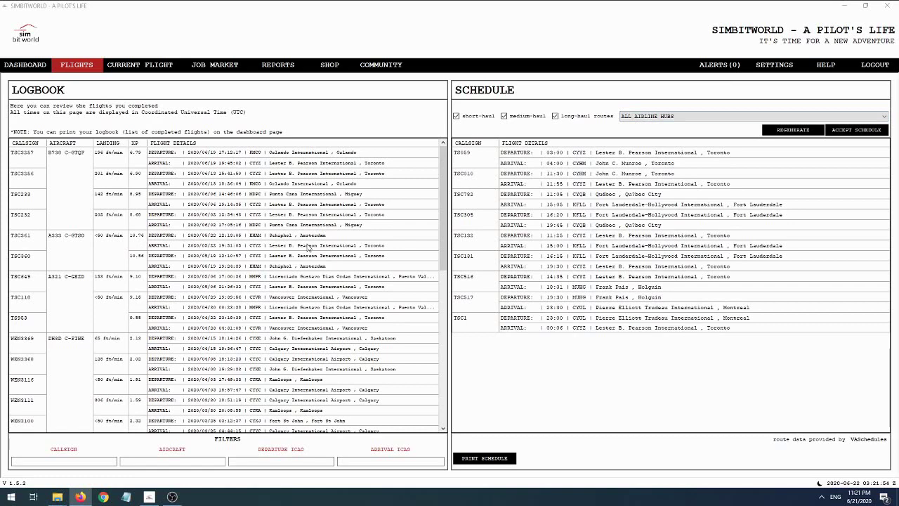
# - Choose CYUL Pierre Elliott Trudeau Montreal as the hub and regenerate, giving legs TSC344–TSC138
pyautogui.click(640, 117)
pyautogui.click(640, 118)
pyautogui.click(640, 117)
pyautogui.click(640, 118)
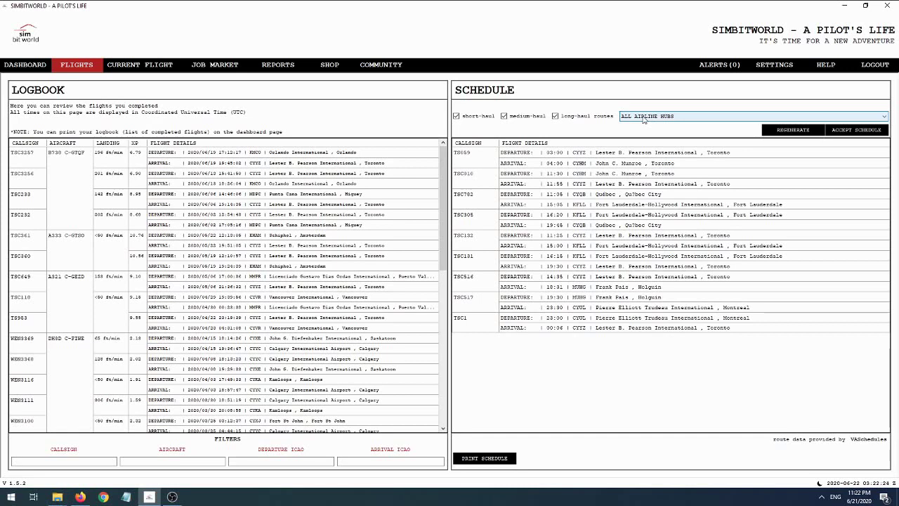
pyautogui.click(644, 119)
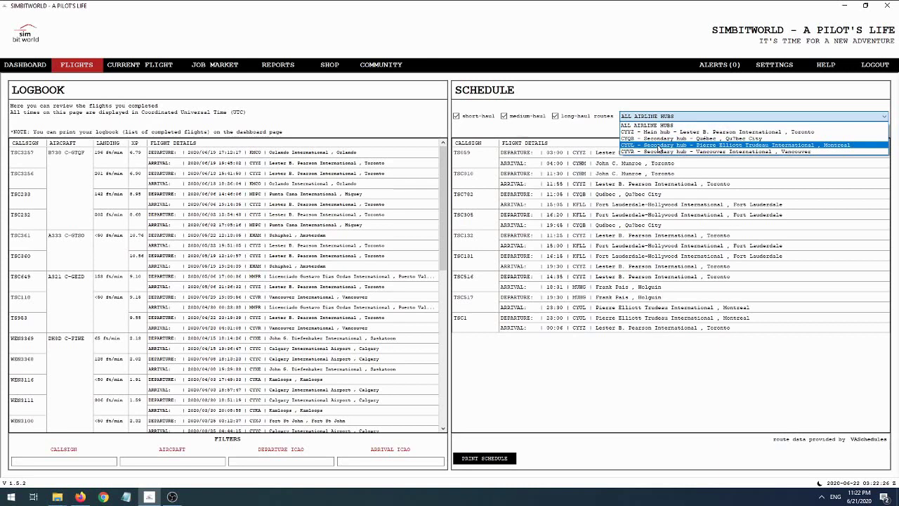
pyautogui.click(659, 146)
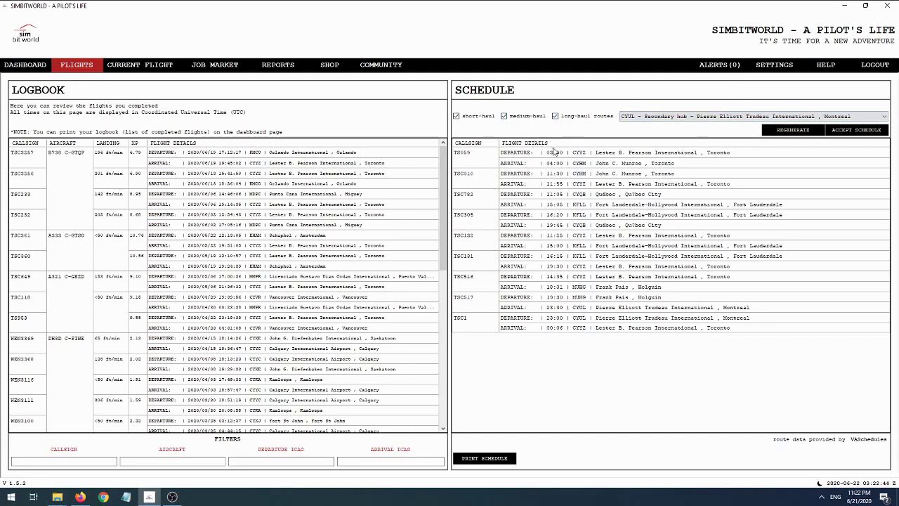
pyautogui.click(778, 130)
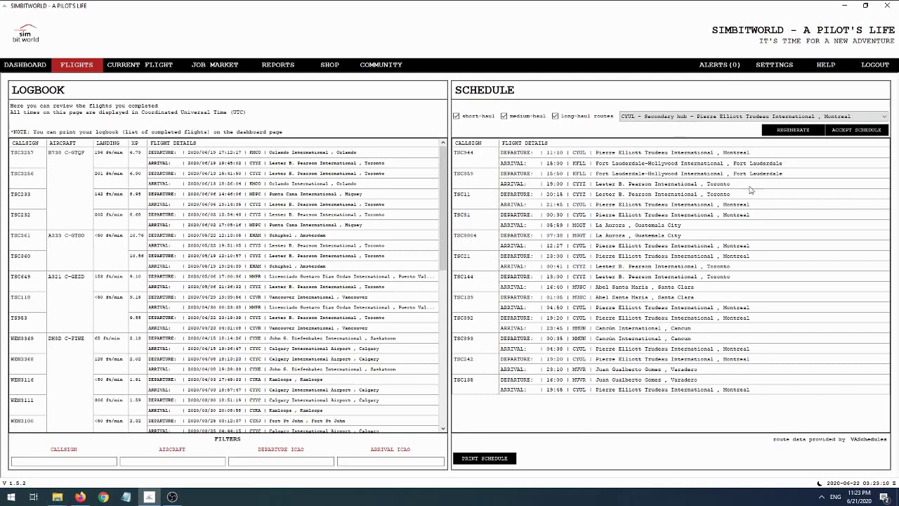
# - Regenerate the CYUL schedule for flights TSC380–TSC393 to Puerto Vallarta, Barcelona and Cancun
pyautogui.click(776, 134)
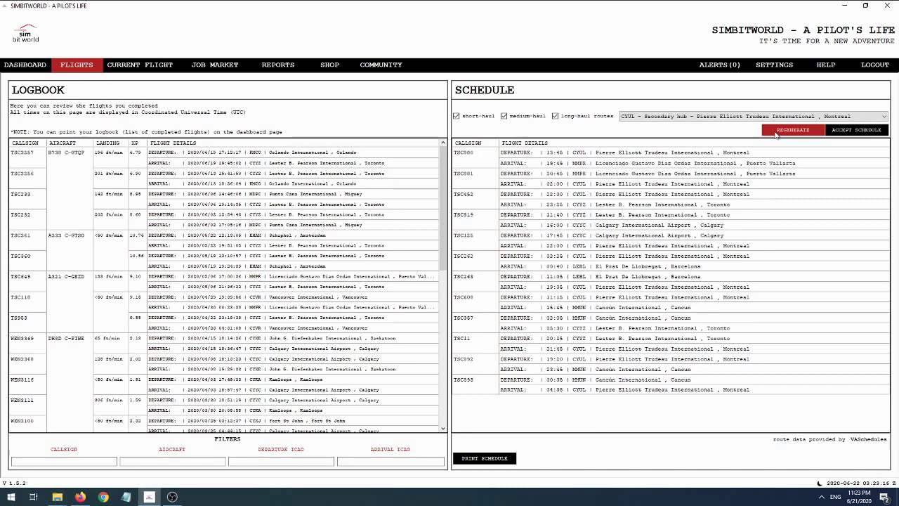